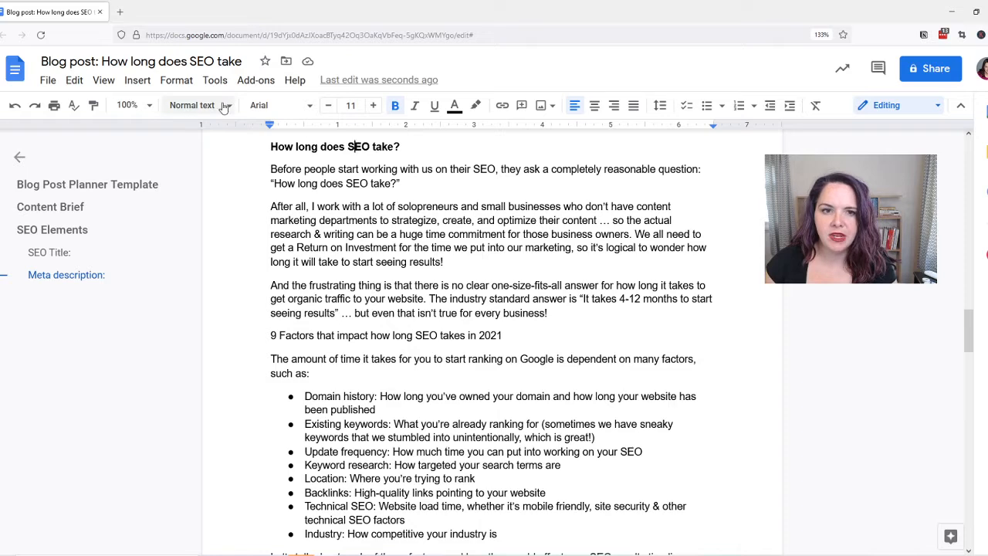
# Apply the Heading 1 style to the blog post title "How long does SEO take?".
pyautogui.click(222, 105)
pyautogui.moveTo(246, 261)
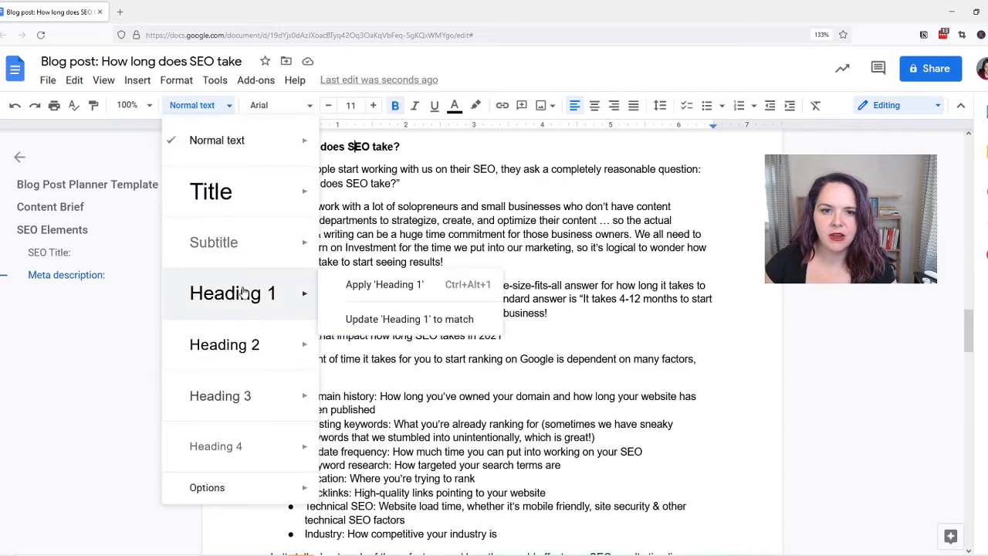
pyautogui.click(243, 287)
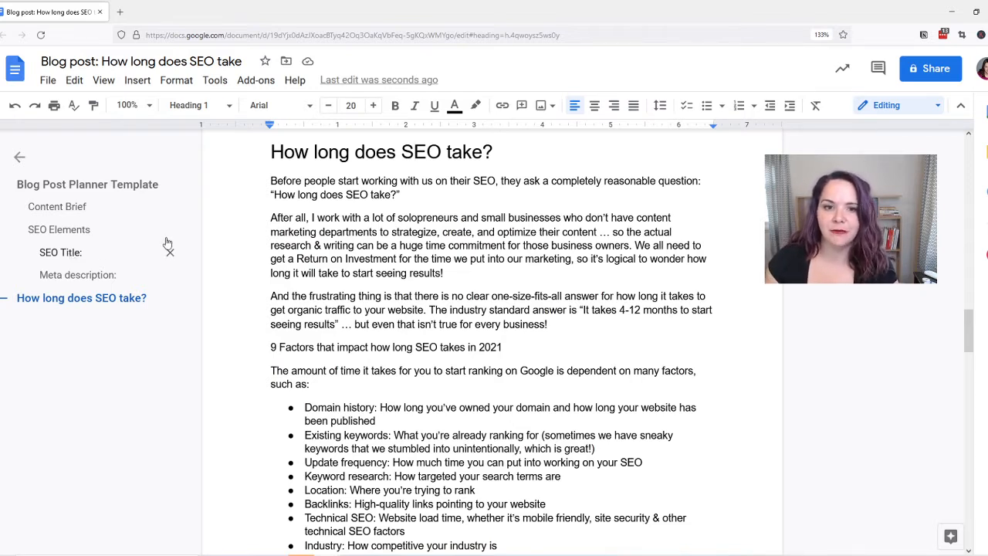
# Apply the Heading 2 style to the line "9 Factors that impact how long SEO takes in 2021".
pyautogui.moveTo(272, 182); pyautogui.dragTo(393, 312)
pyautogui.click(391, 348)
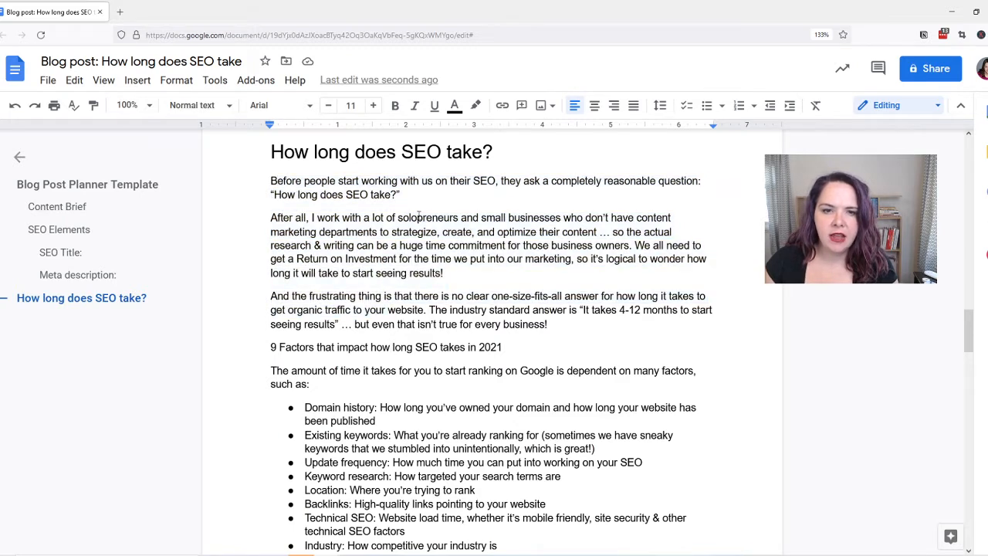
pyautogui.click(228, 106)
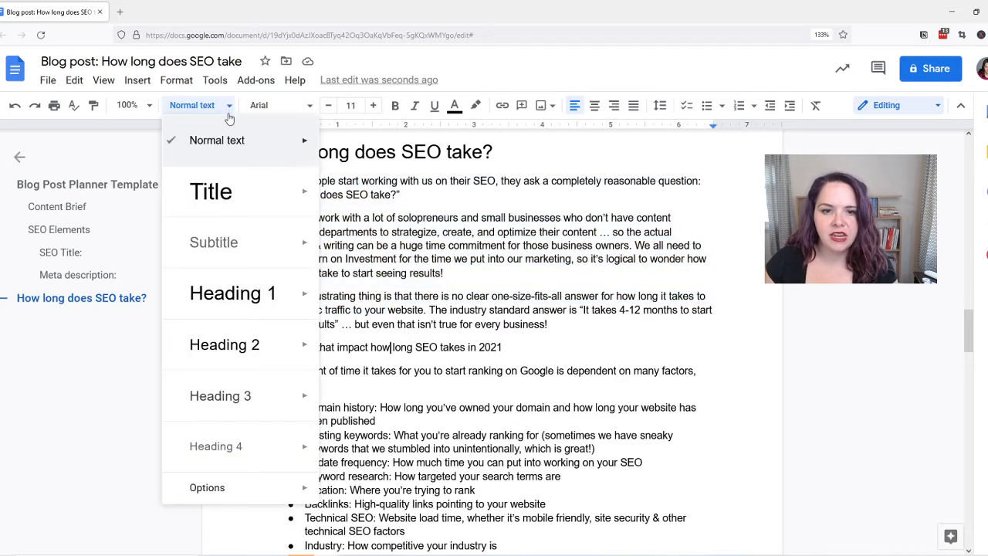
pyautogui.click(236, 344)
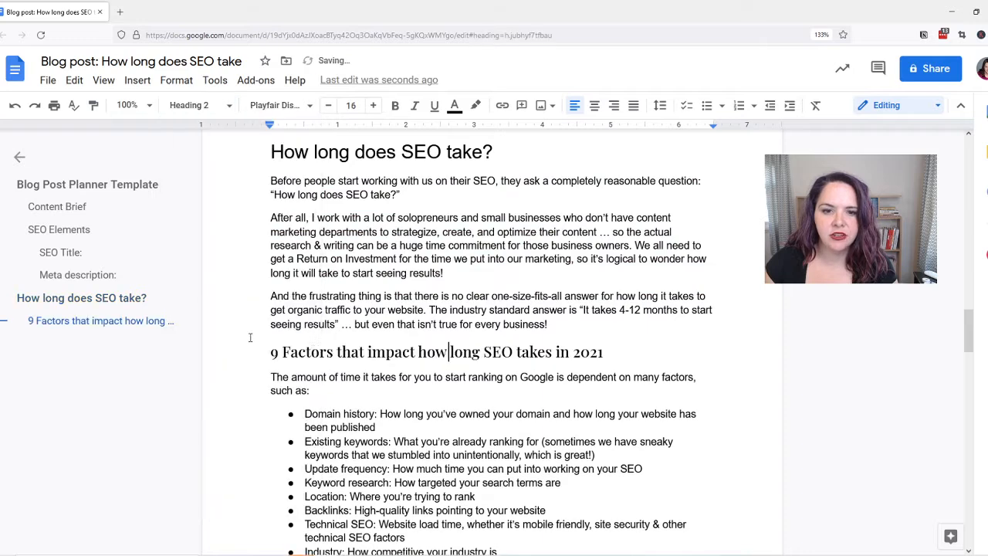
pyautogui.click(312, 352)
# Apply the Heading 3 style to the "Domain history" line below the list of factors.
pyautogui.scroll(-2, 400, 342)
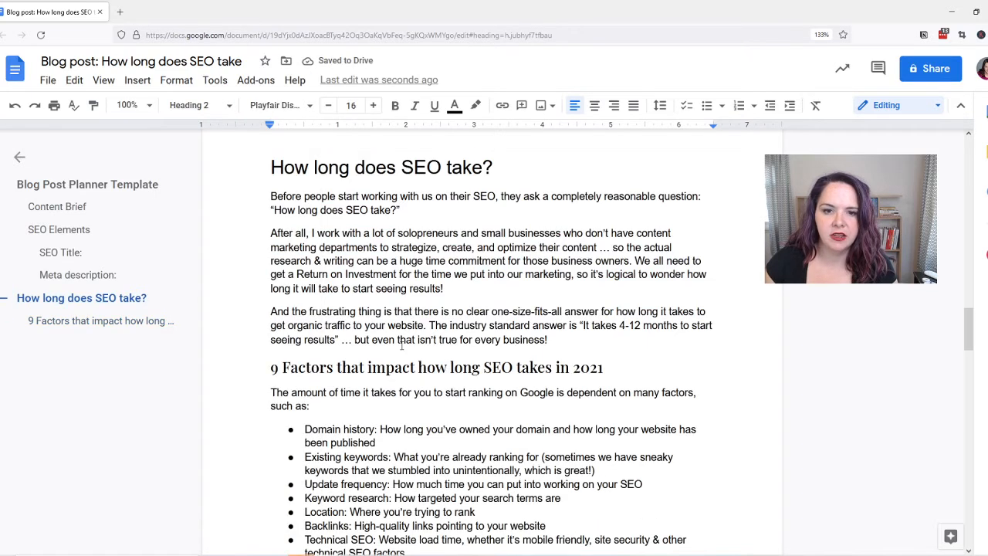
pyautogui.click(328, 336)
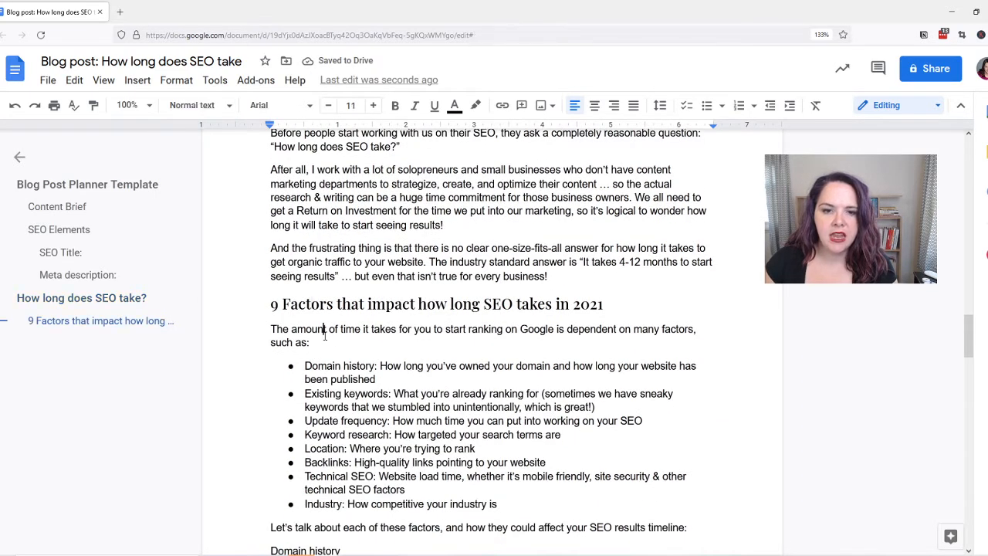
pyautogui.scroll(-2, 327, 336)
pyautogui.scroll(-2, 327, 359)
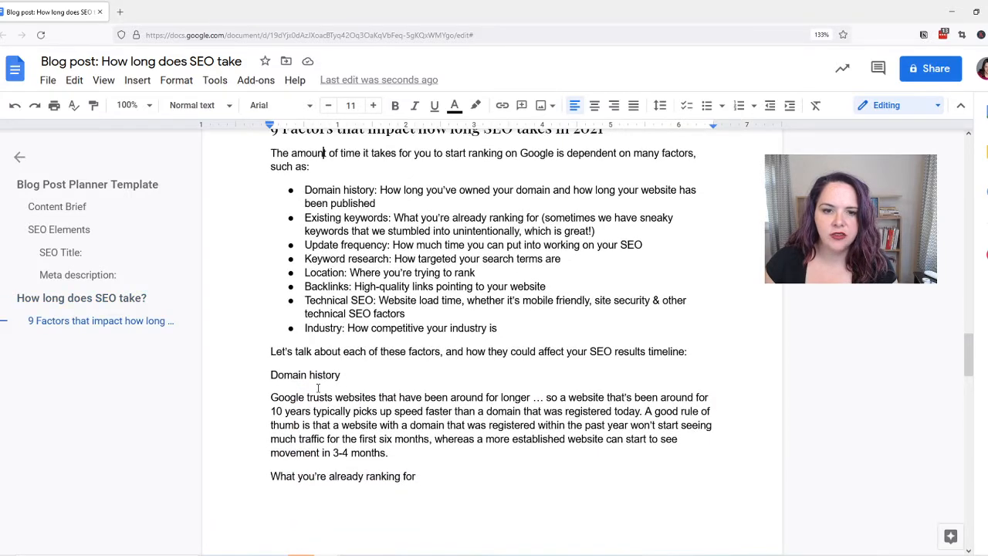
pyautogui.click(318, 376)
pyautogui.click(208, 106)
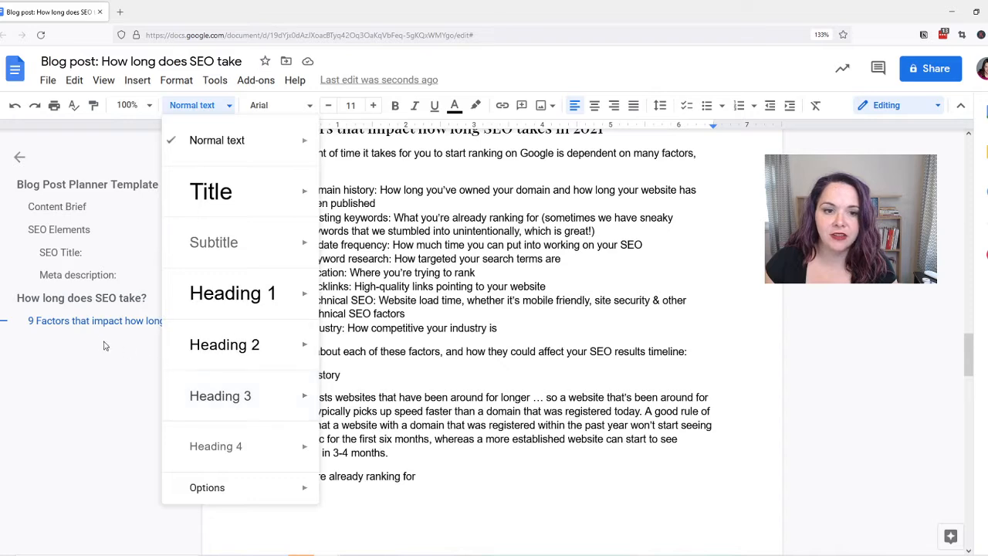
pyautogui.click(190, 403)
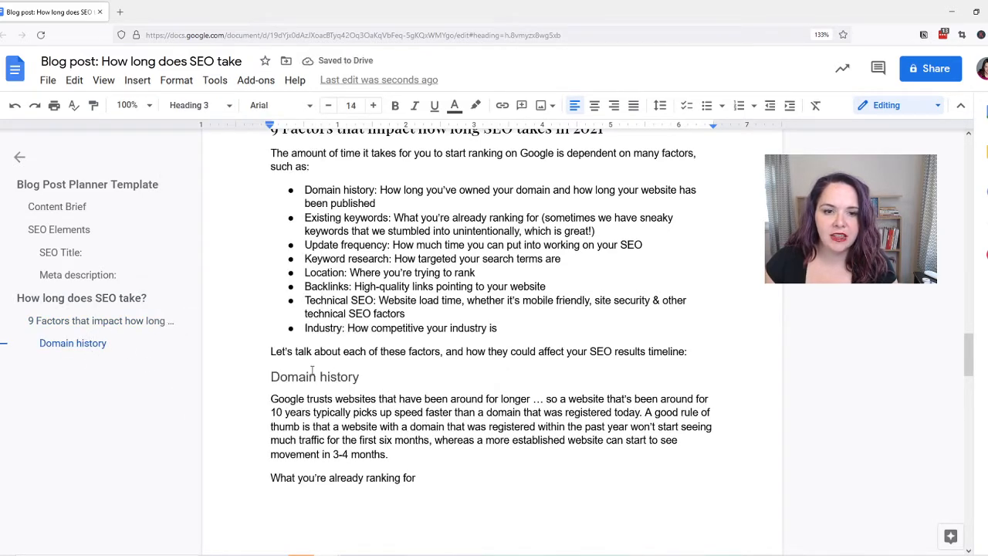
# Apply the Heading 3 style to the "Update frequency" line.
pyautogui.scroll(-5, 317, 360)
pyautogui.scroll(-1, 331, 425)
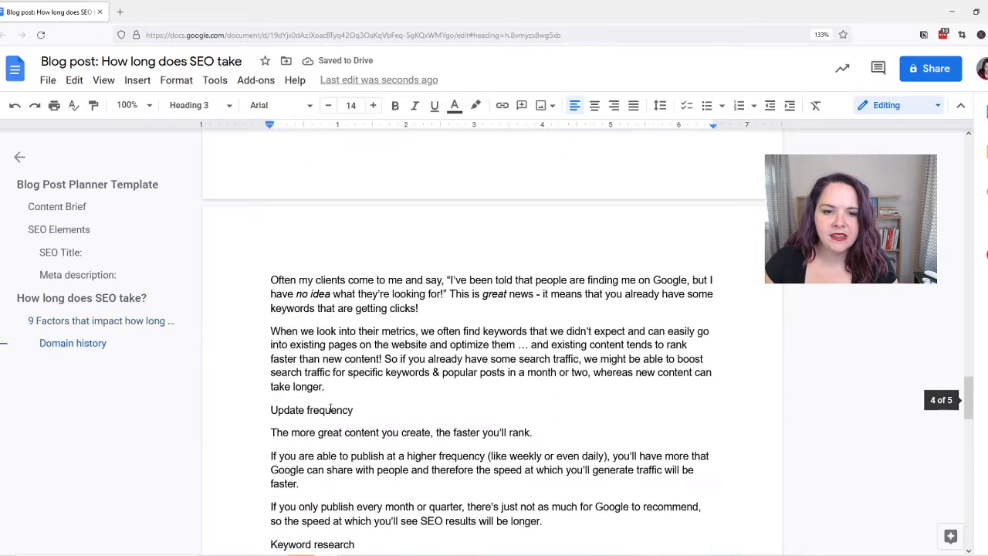
pyautogui.click(331, 410)
pyautogui.click(213, 111)
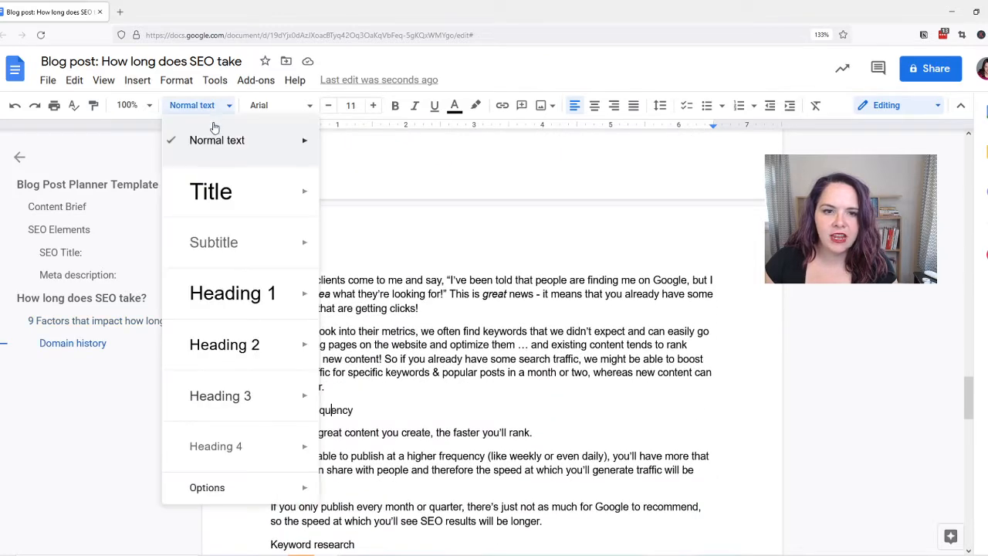
pyautogui.click(221, 396)
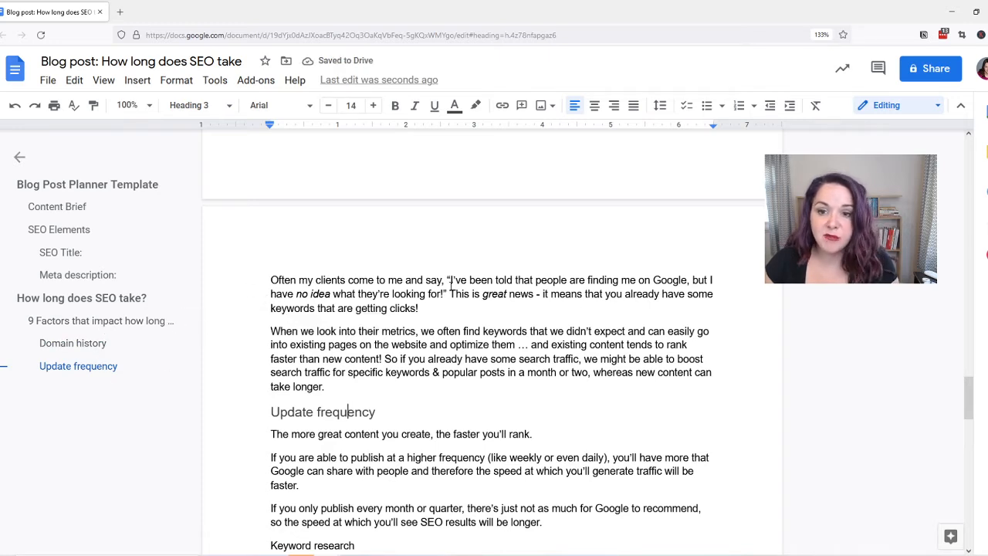
# Apply the Heading 3 style to the "Keyword research" line.
pyautogui.scroll(-2, 327, 433)
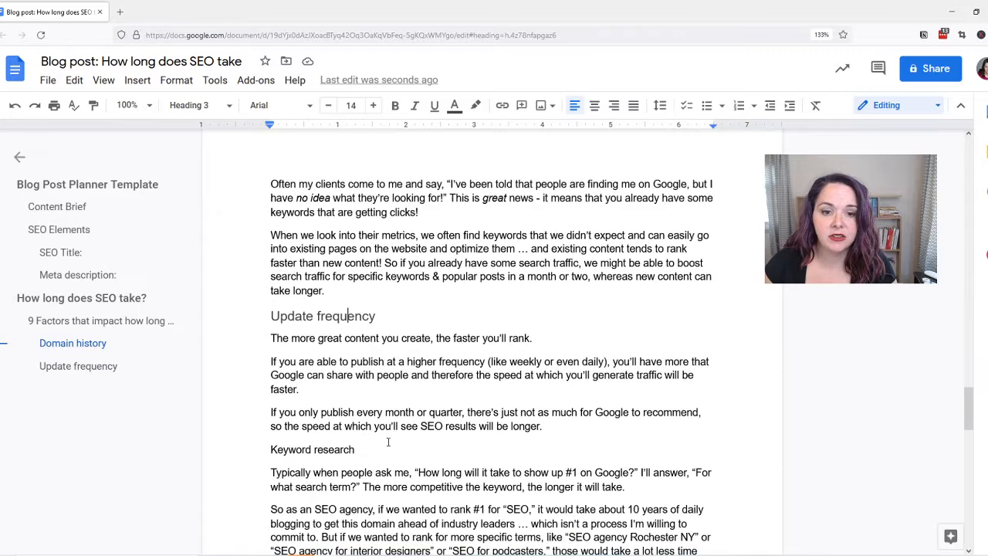
pyautogui.click(328, 449)
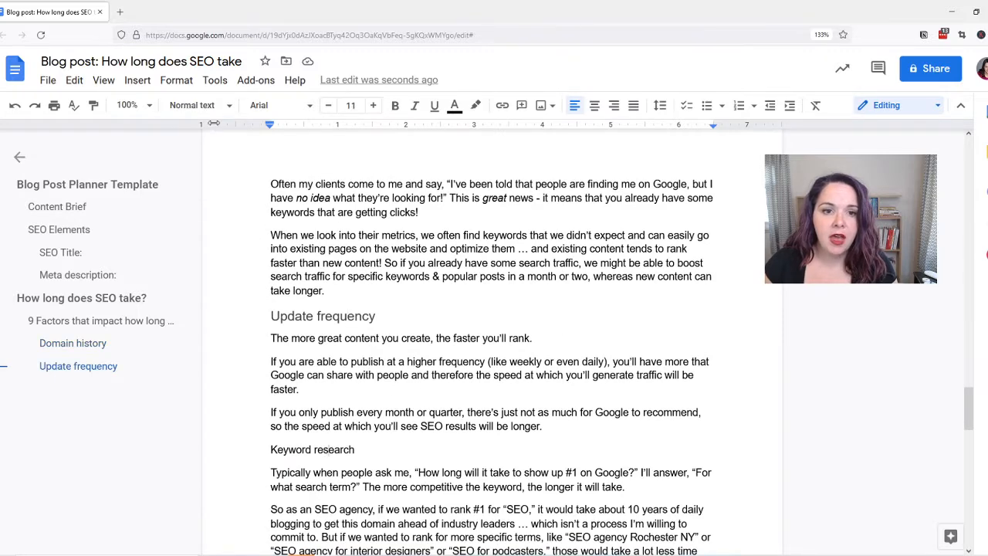
pyautogui.click(215, 108)
pyautogui.click(231, 395)
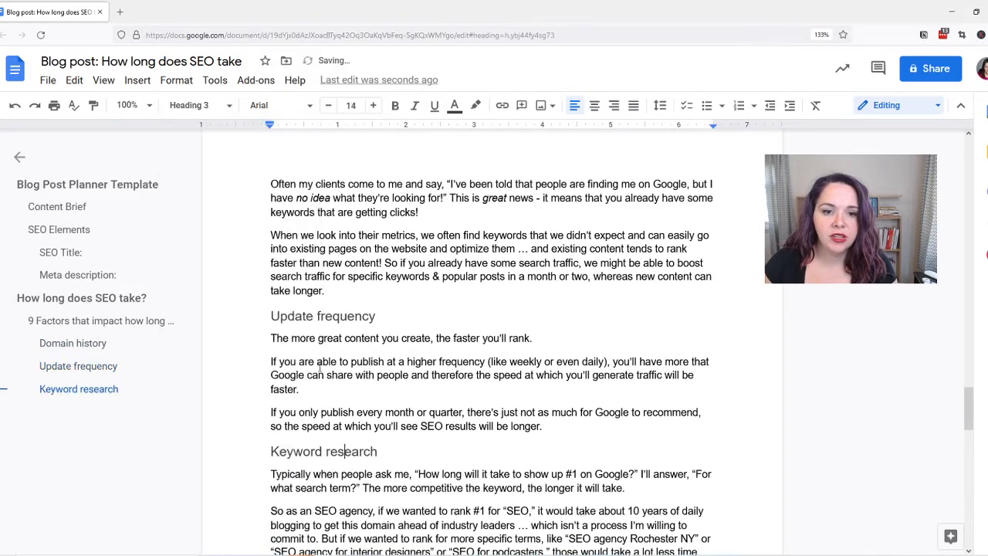
# Apply the Heading 3 style to the "Location" line after the keyword research section.
pyautogui.scroll(-2, 343, 364)
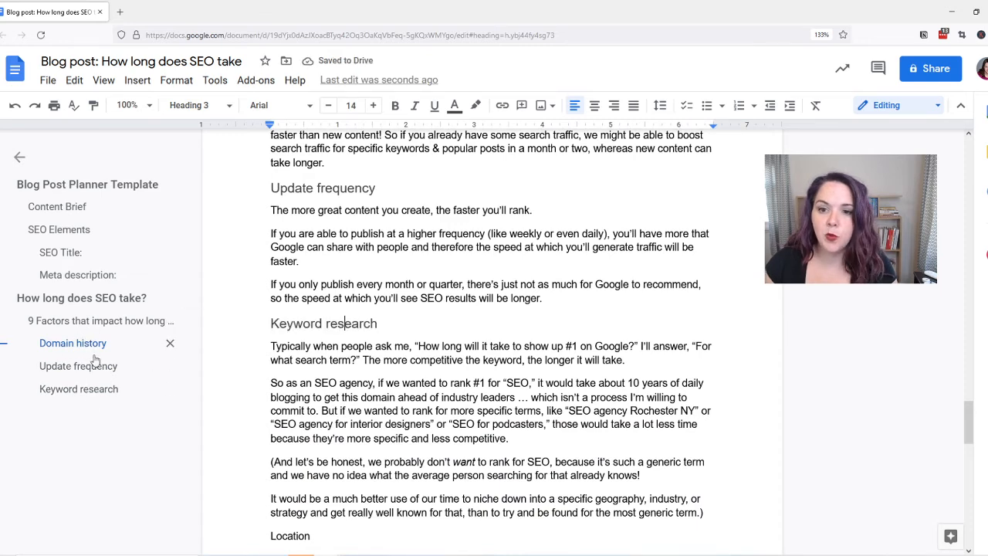
pyautogui.scroll(-1, 292, 325)
pyautogui.click(273, 365)
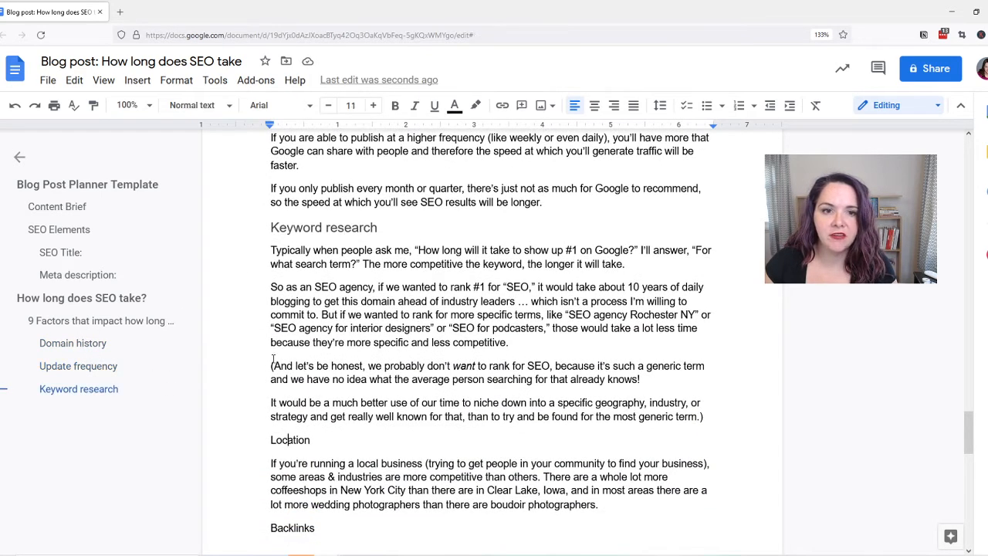
pyautogui.click(197, 105)
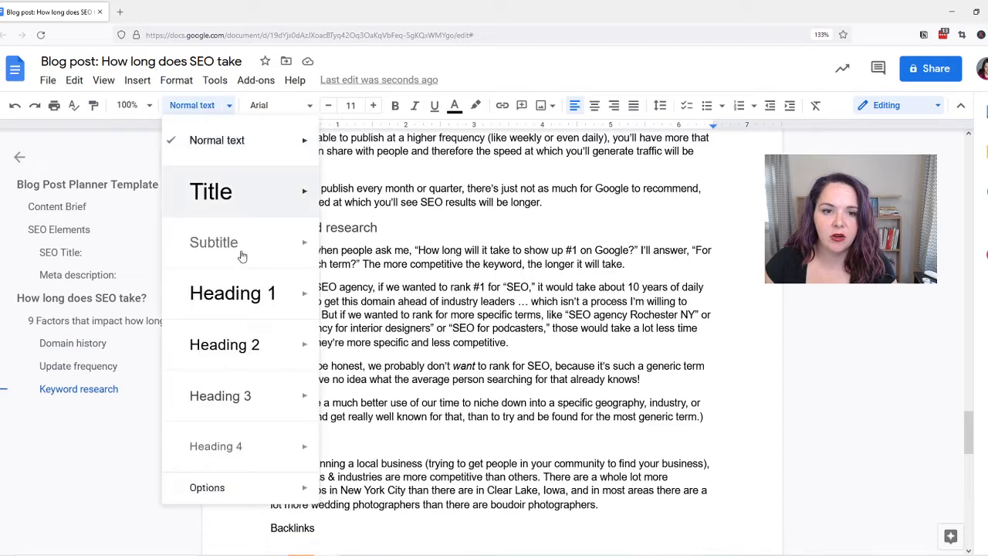
pyautogui.click(242, 393)
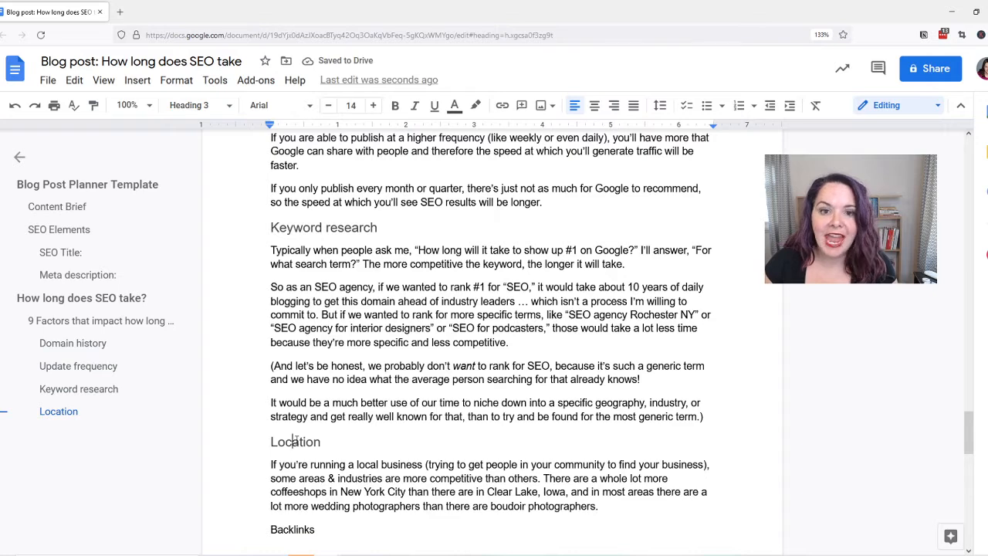
pyautogui.moveTo(320, 444); pyautogui.dragTo(270, 444)
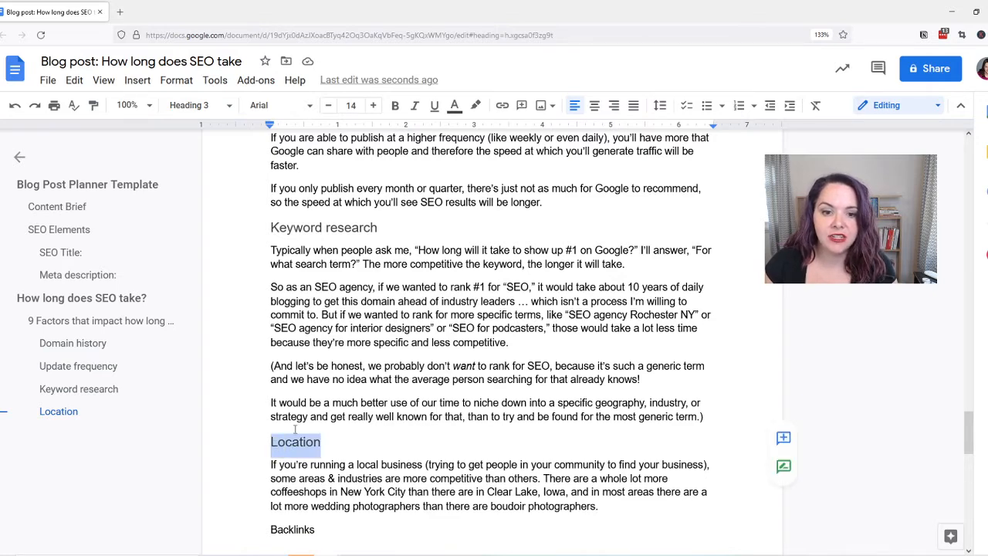
# Apply the Heading 3 style to the "Backlinks" line after the location section.
pyautogui.scroll(-2, 300, 413)
pyautogui.click(301, 389)
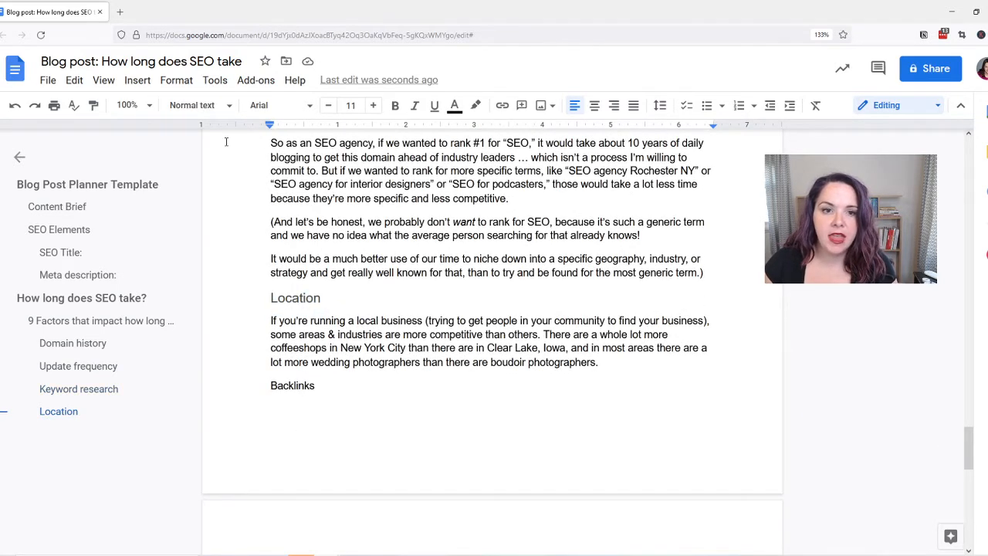
pyautogui.click(210, 105)
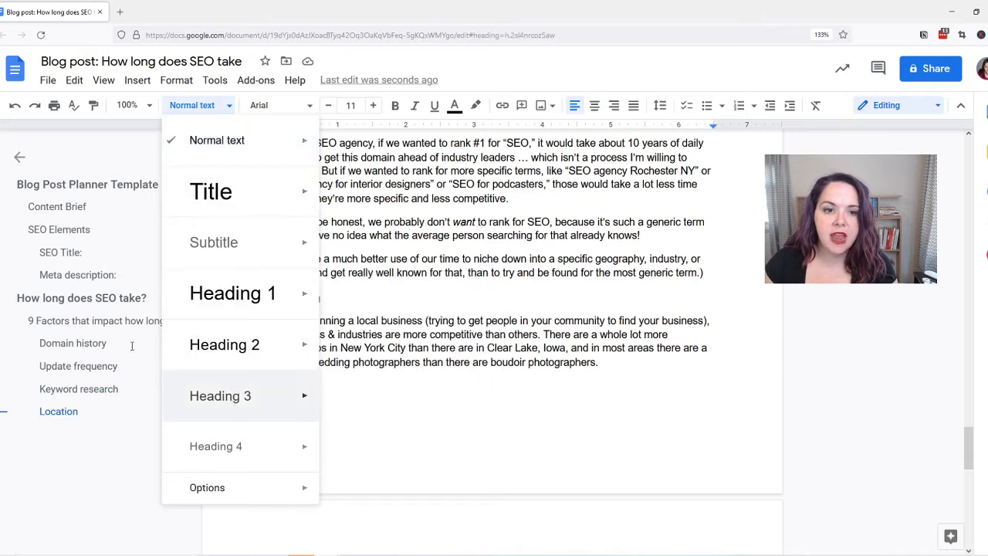
pyautogui.click(220, 397)
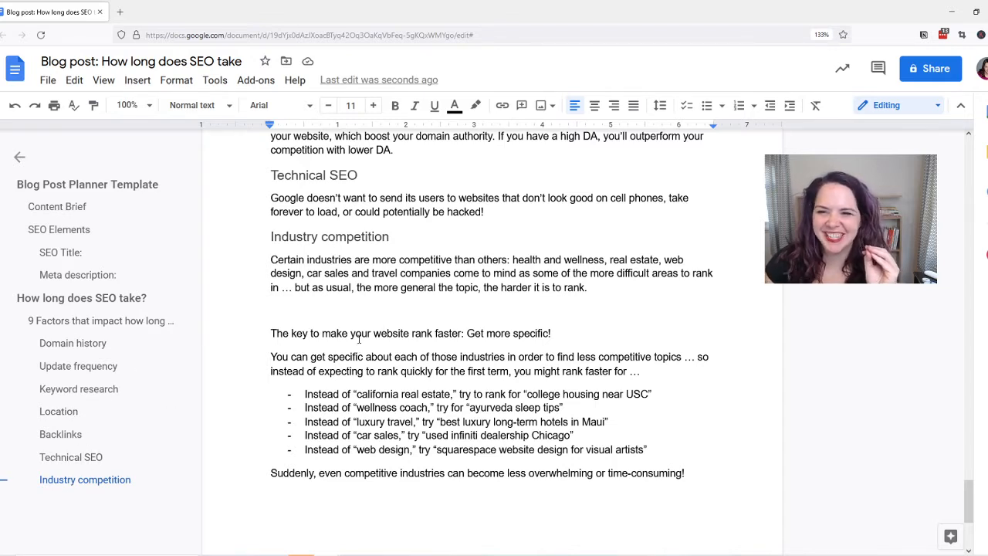
# Apply the Heading 2 style to the line "The key to make your website rank faster: Get more specific!".
pyautogui.click(226, 110)
pyautogui.moveTo(260, 345)
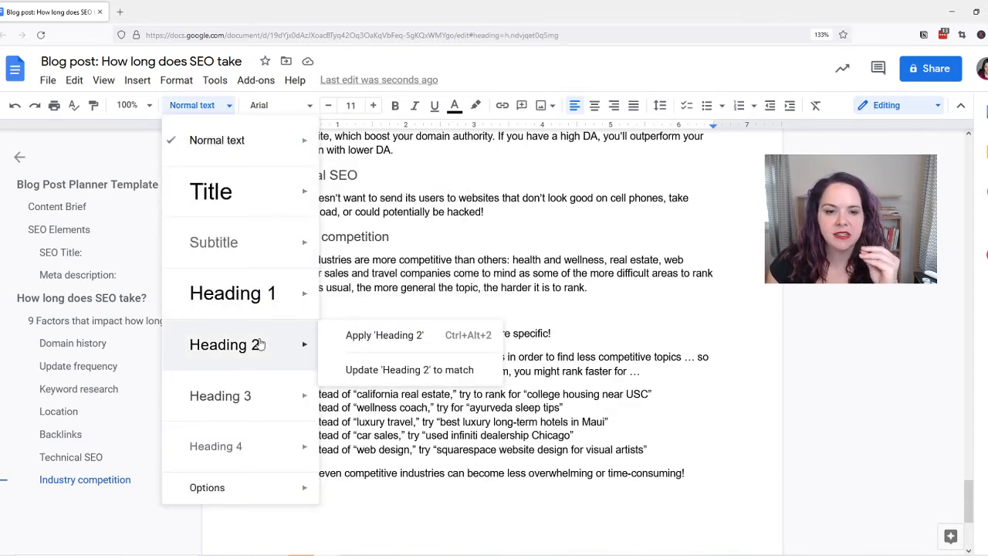
pyautogui.click(260, 344)
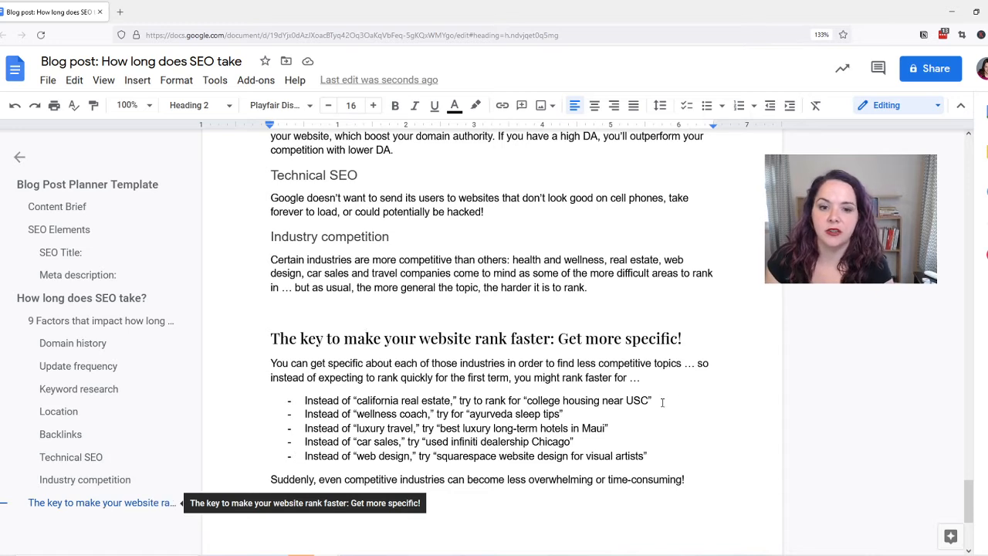
pyautogui.moveTo(472, 339); pyautogui.dragTo(419, 339)
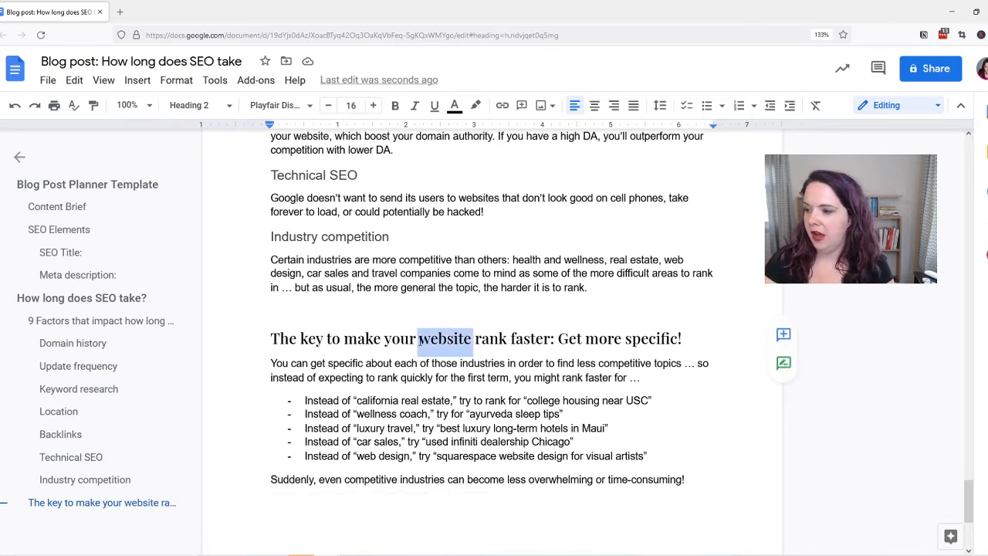
pyautogui.press('BackSpace')
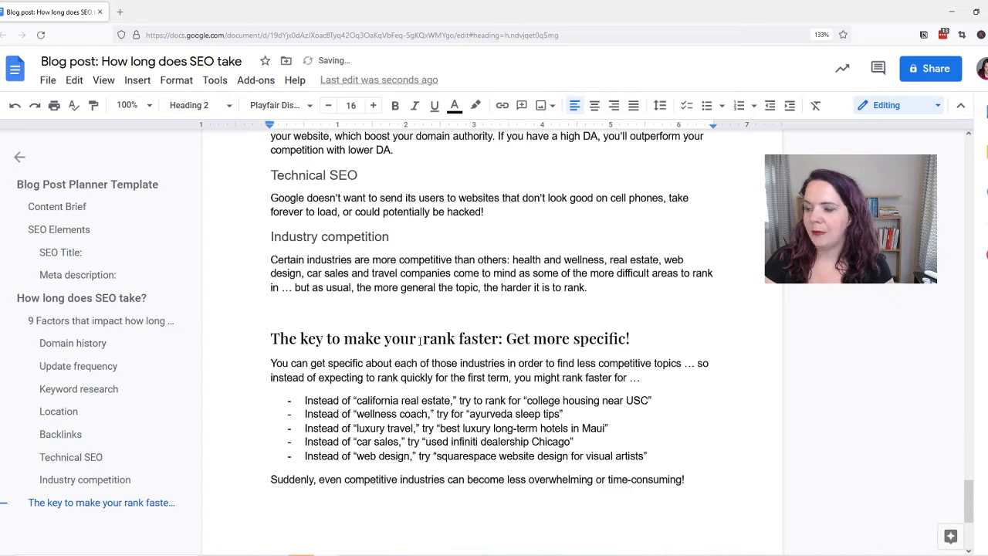
pyautogui.hotkey('ctrl', 'z')
# Insert "on Google" after "faster" in the heading about making your website rank faster.
pyautogui.press('Right')
pyautogui.press('Right')
pyautogui.press('Right')
pyautogui.press('Right')
pyautogui.press('Right')
pyautogui.press('Right')
pyautogui.press('Right')
pyautogui.press('Right')
pyautogui.press('Right')
pyautogui.press('Right')
pyautogui.press('Right')
pyautogui.press('Right')
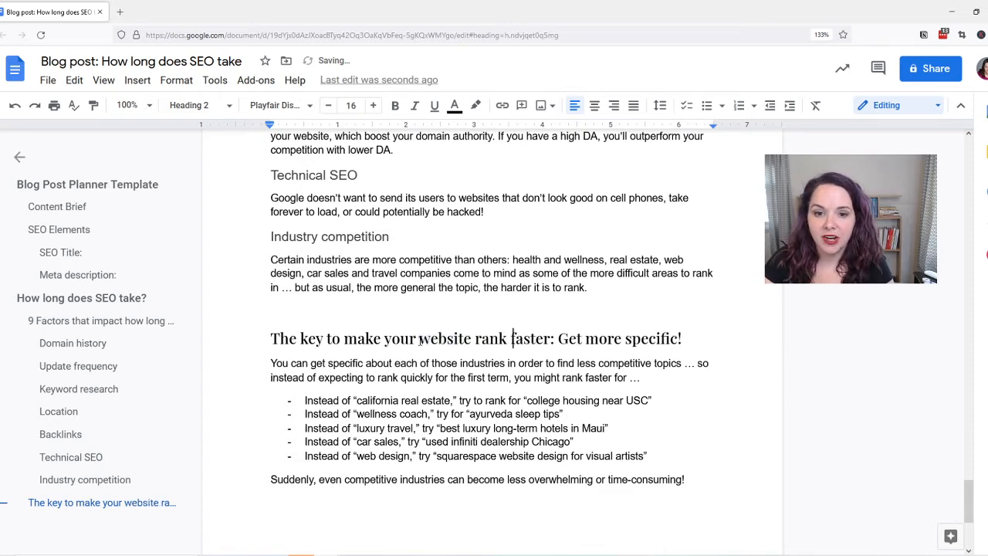
pyautogui.press('Right')
pyautogui.write('on Google')
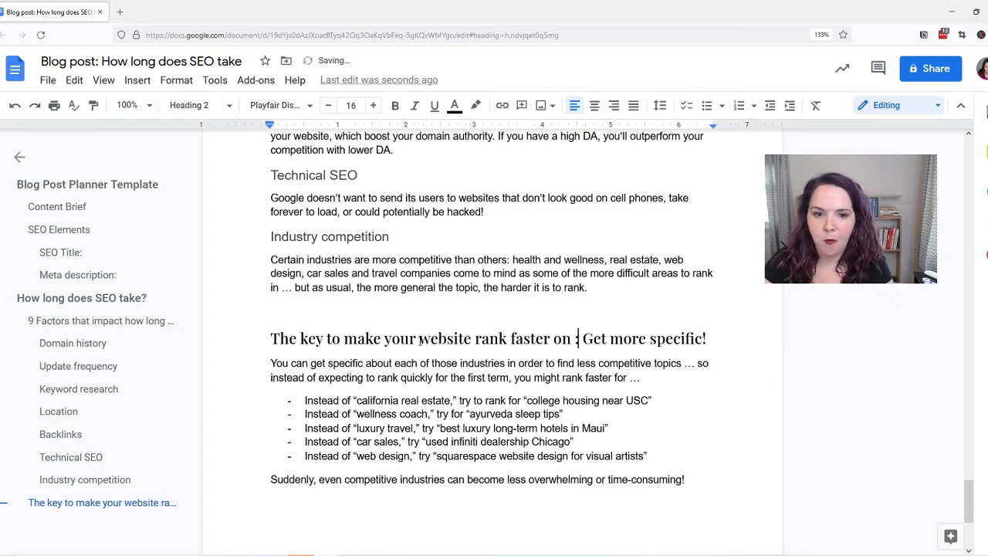
pyautogui.press('Home')
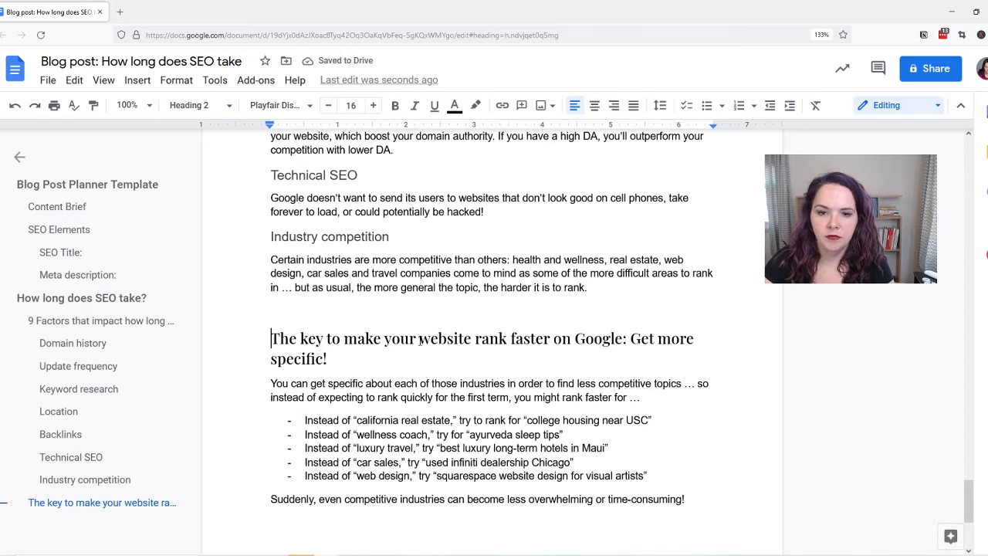